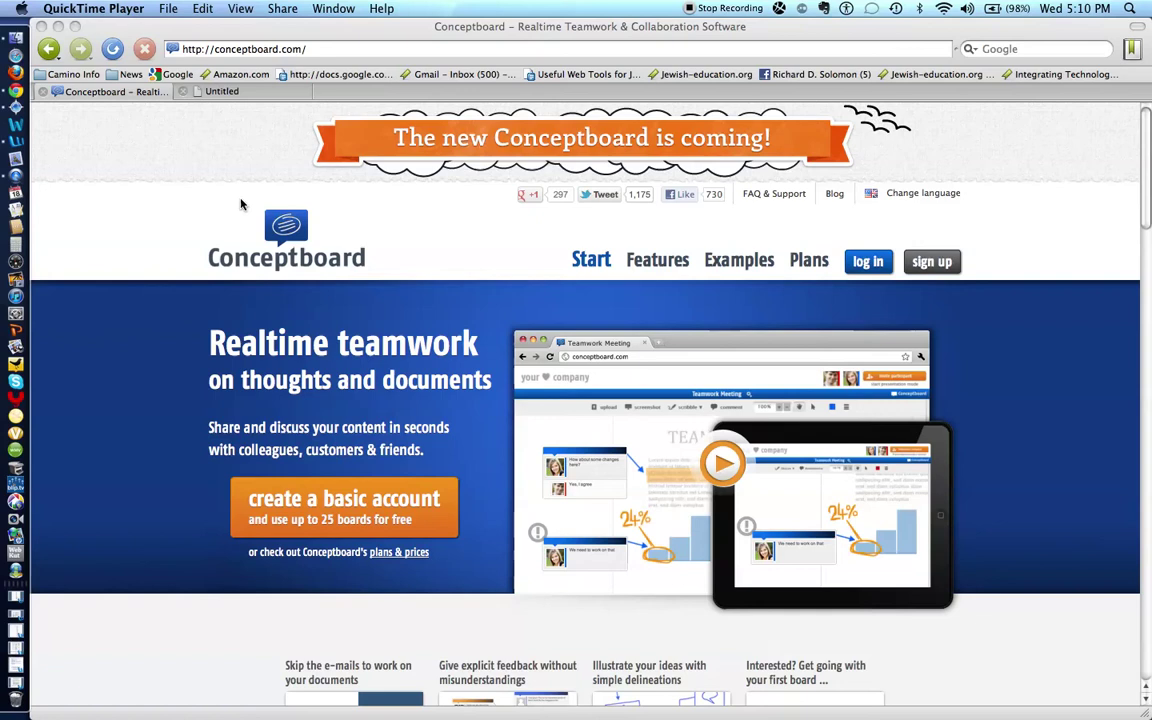
# Bring the Chrome window showing the Jewish-education.org Conceptboard board to the front.
pyautogui.click(15, 89)
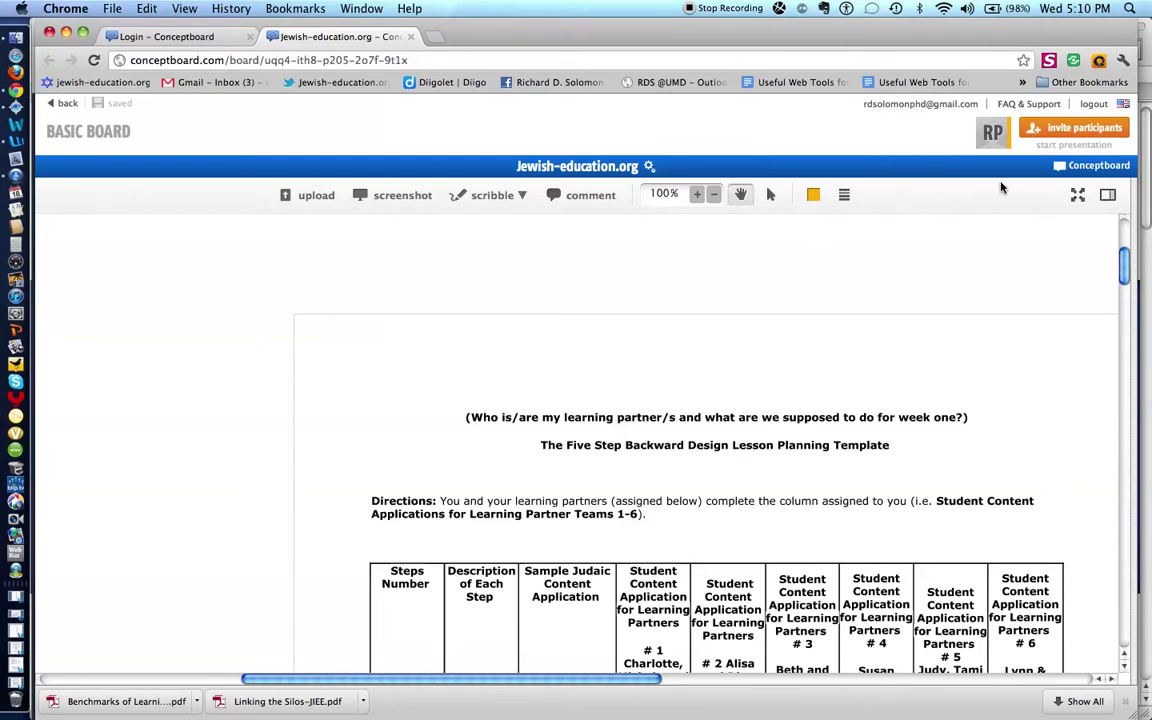
pyautogui.click(1079, 131)
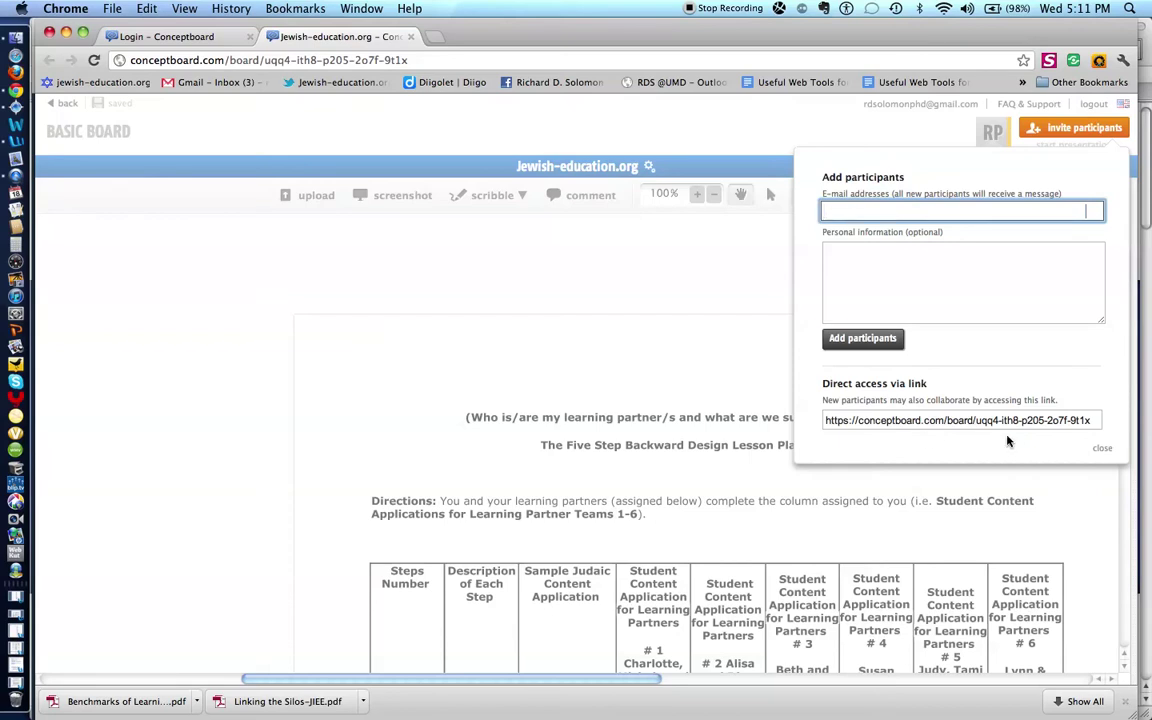
# Close the invite participants form and switch to the old-school file upload option.
pyautogui.click(1102, 449)
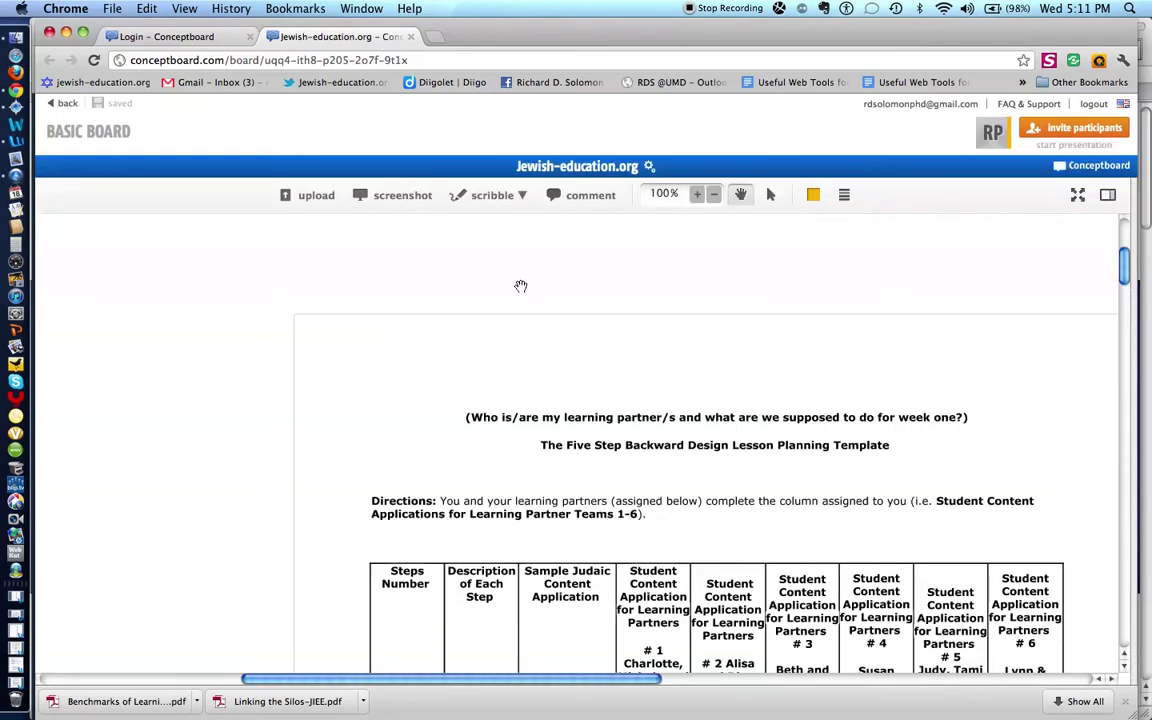
pyautogui.click(320, 202)
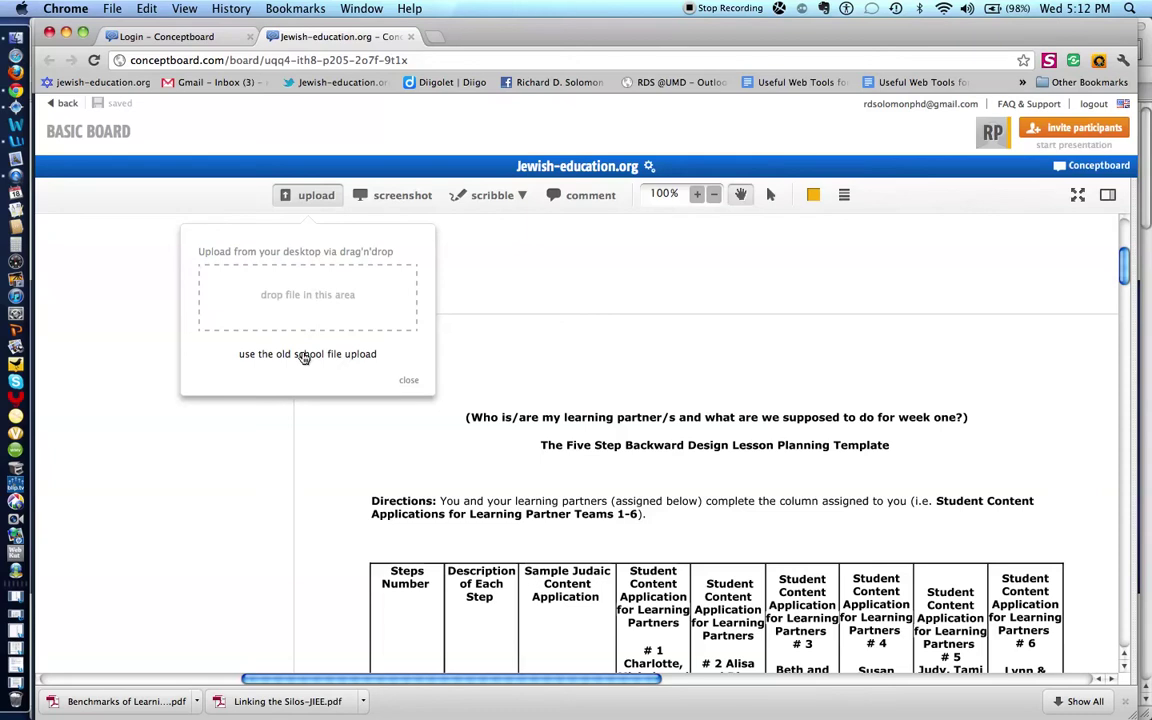
pyautogui.click(304, 355)
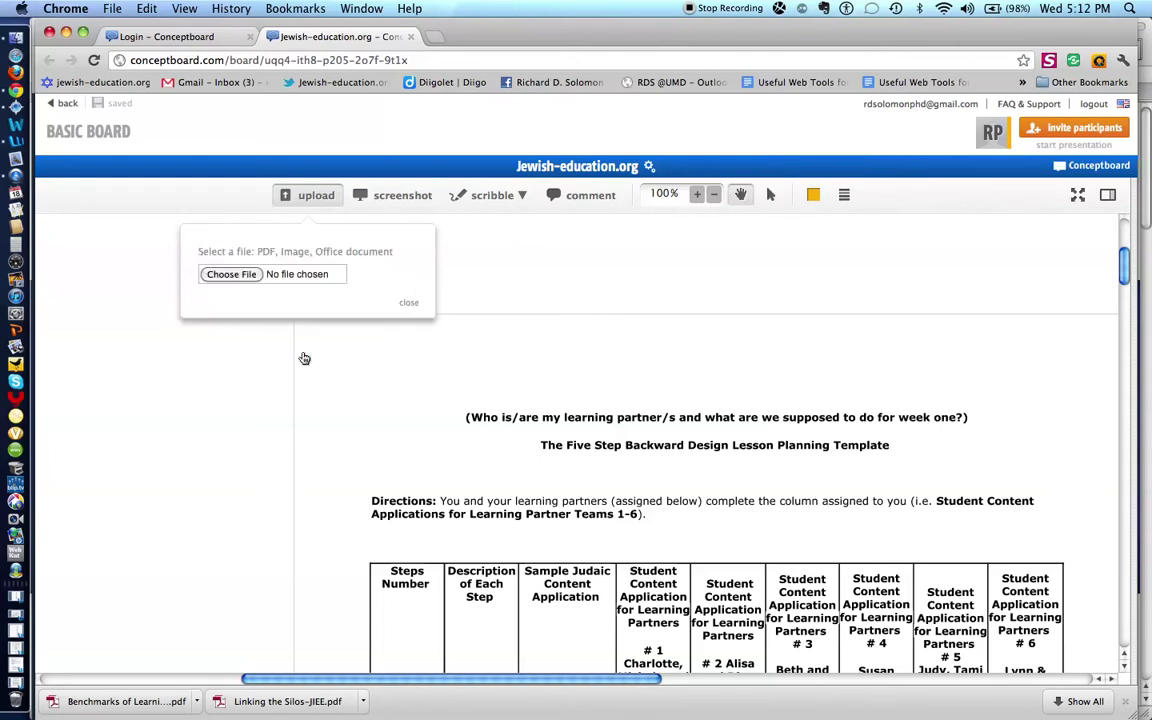
# Browse to a BabagaNewz document, cancel the choice, and close the upload box.
pyautogui.click(232, 274)
pyautogui.click(235, 276)
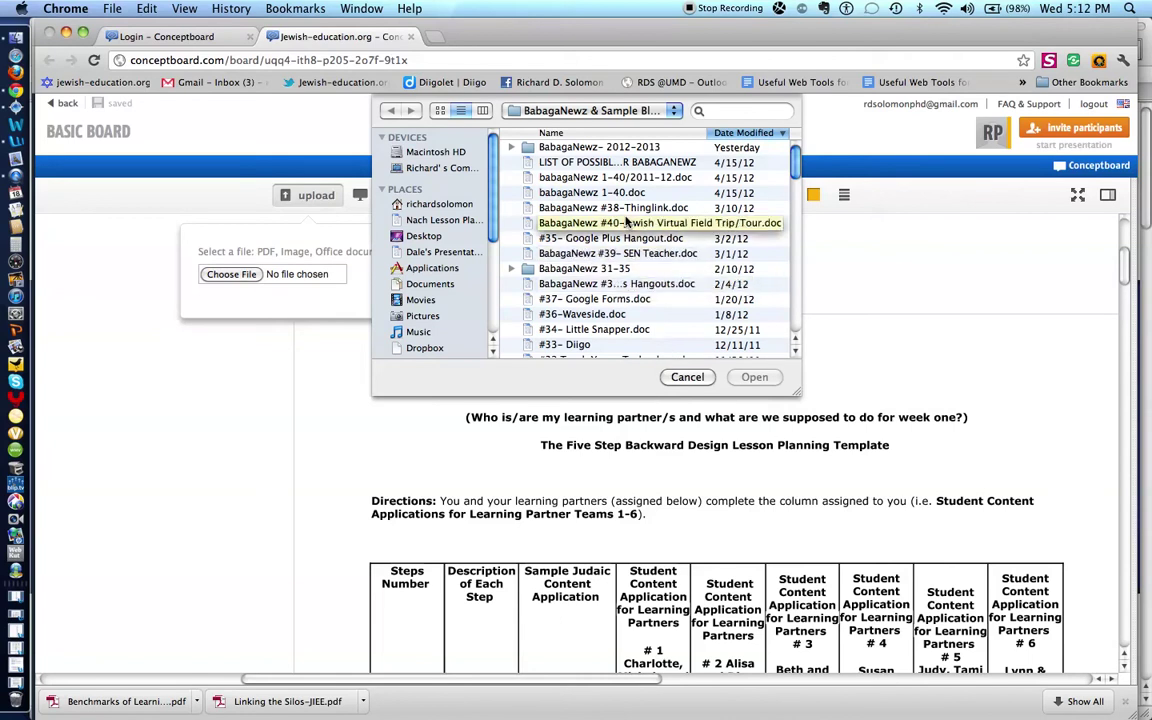
pyautogui.click(627, 222)
pyautogui.click(687, 377)
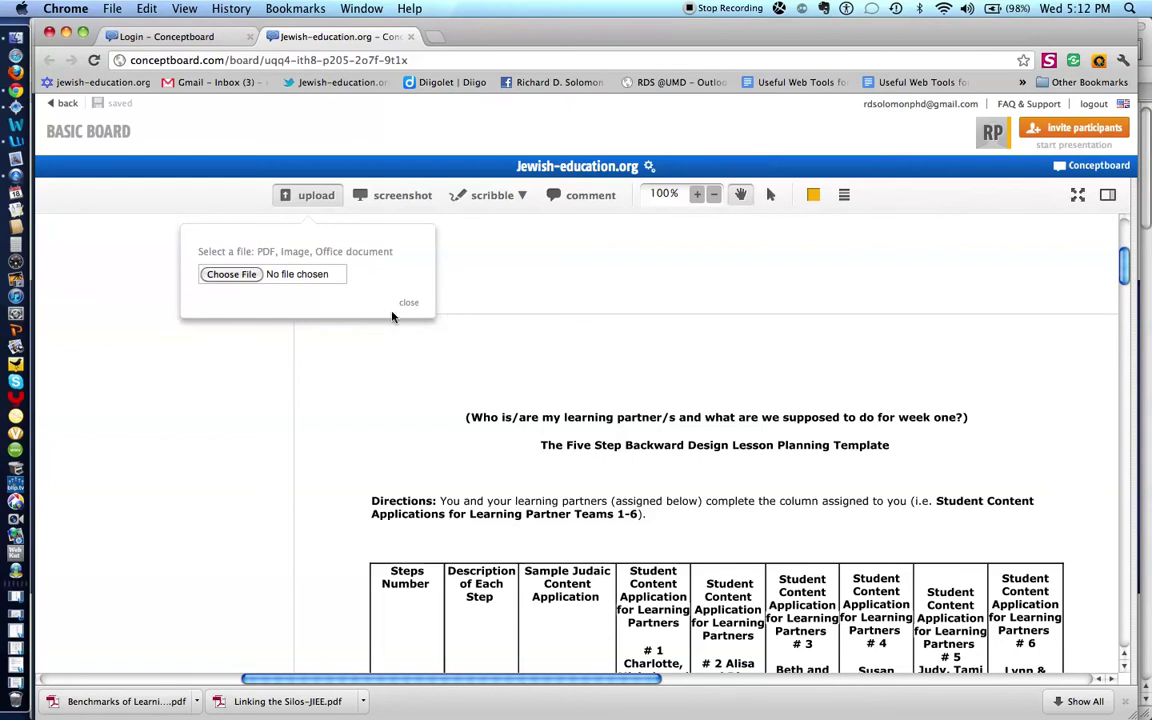
pyautogui.click(409, 311)
# Scroll past the template table to the Jewish-Education.org screenshot with its rationale comment.
pyautogui.scroll(-1, 557, 405)
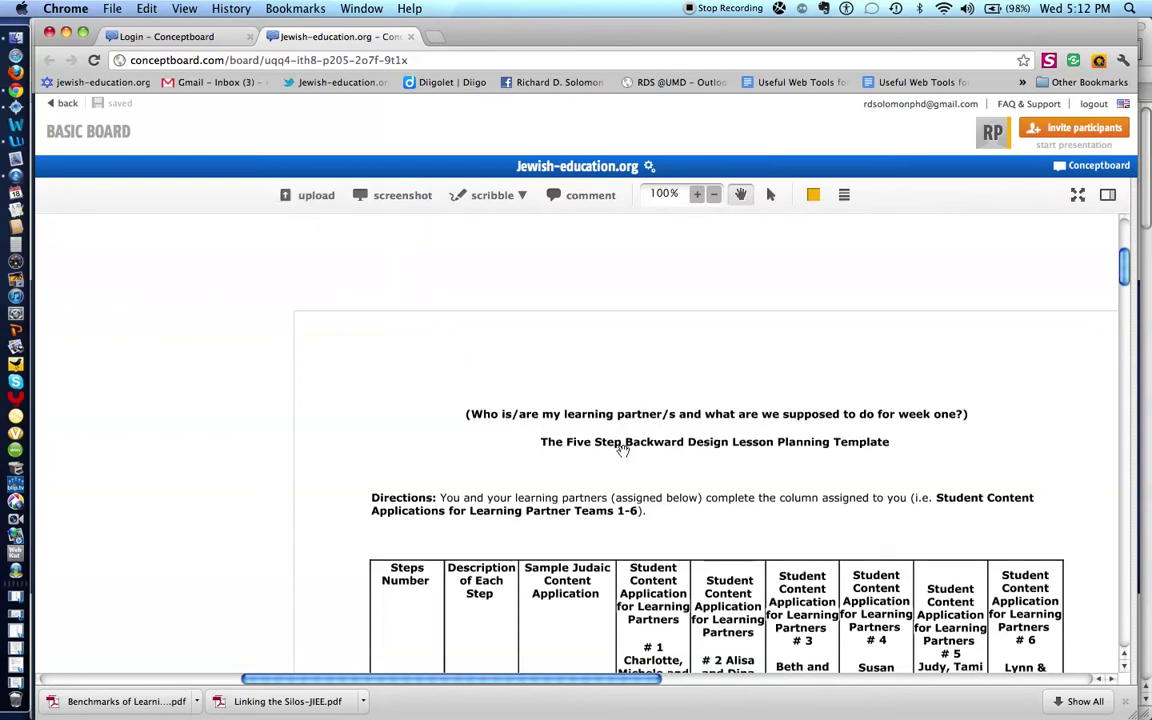
pyautogui.scroll(-1, 622, 451)
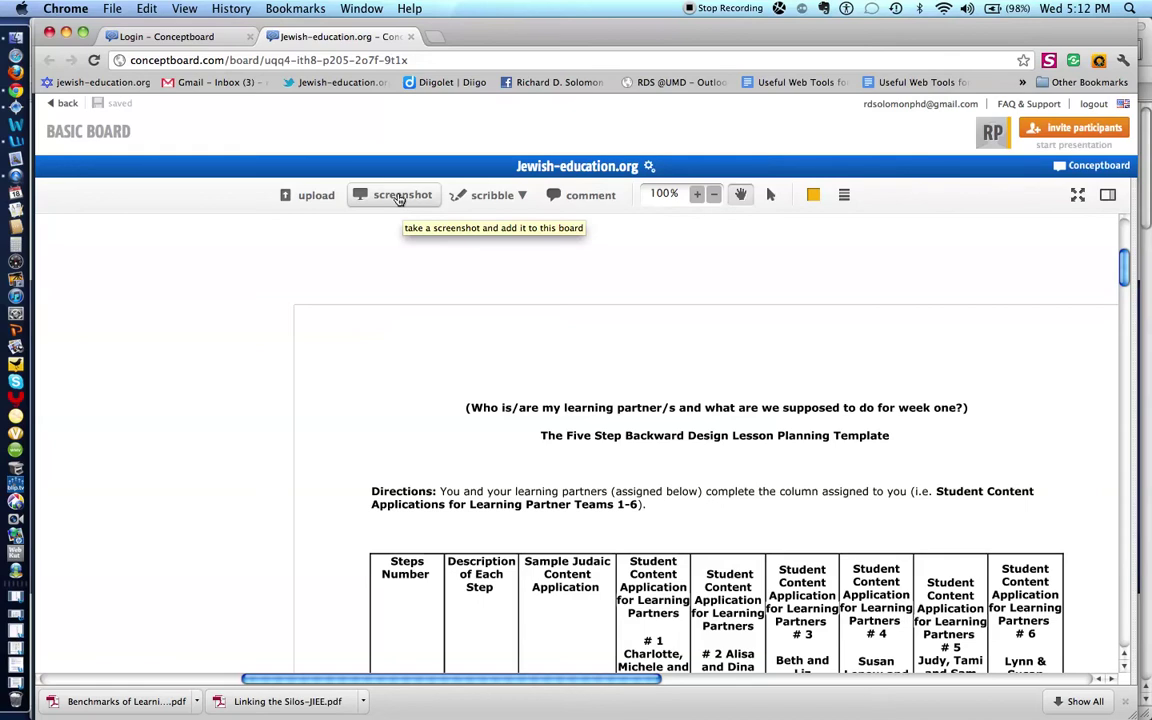
pyautogui.scroll(-10, 584, 279)
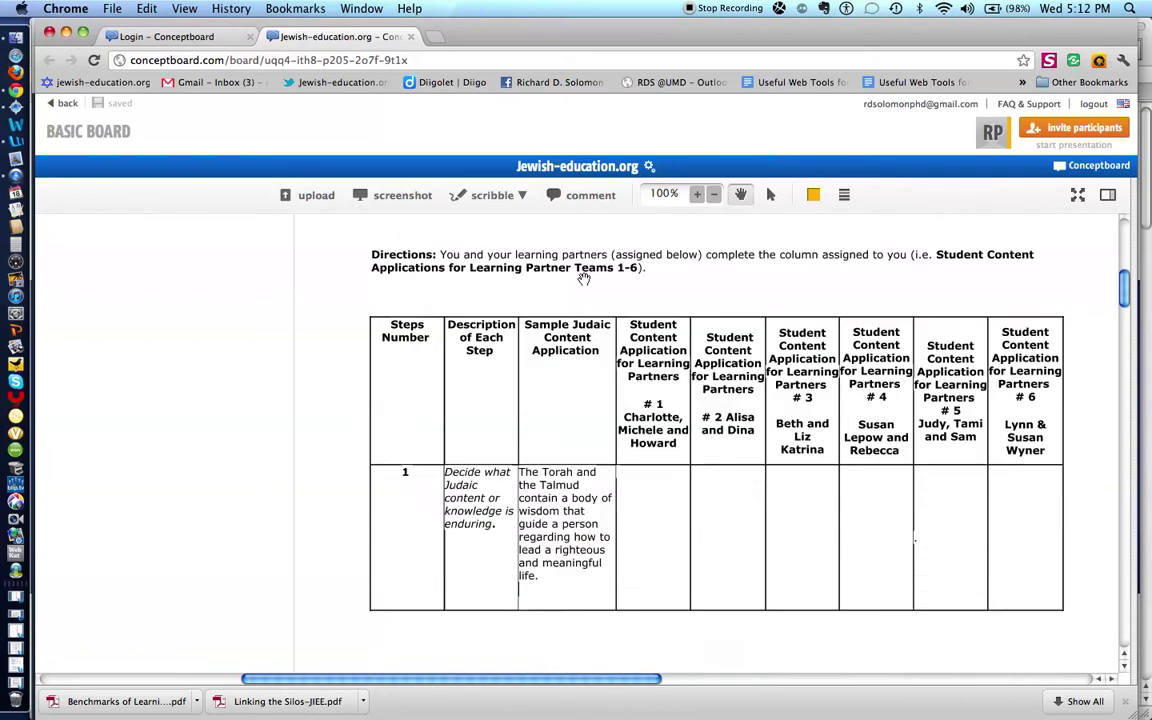
pyautogui.scroll(-10, 584, 279)
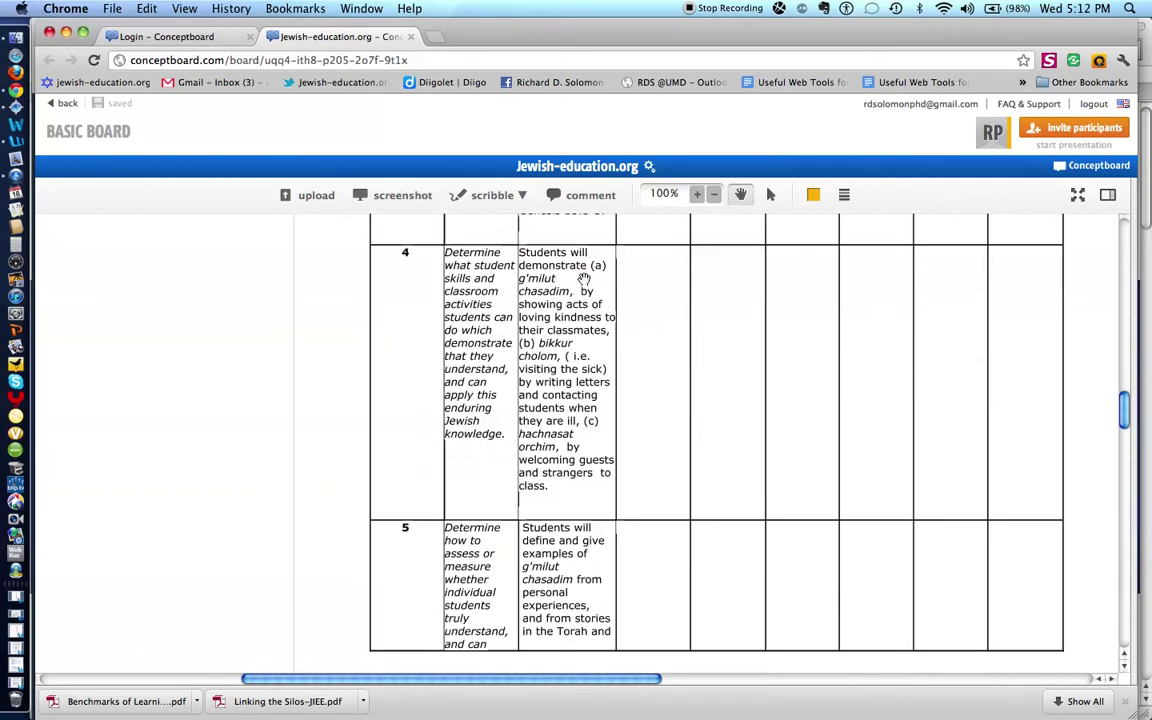
pyautogui.scroll(-10, 584, 279)
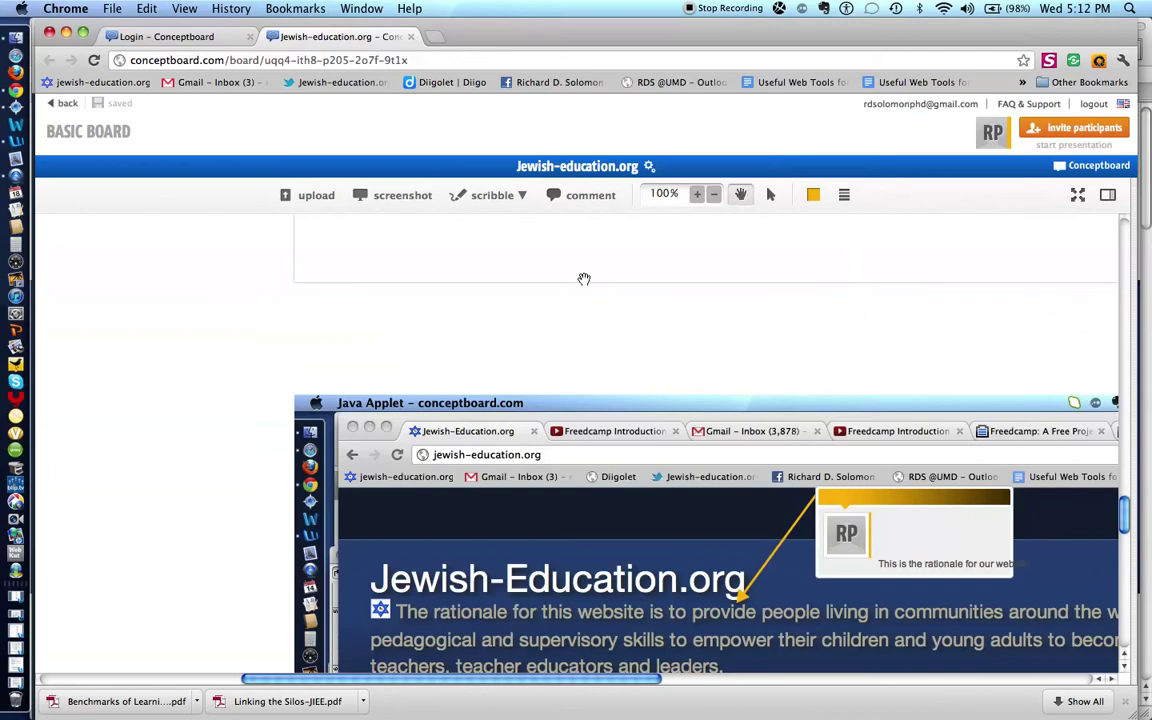
pyautogui.scroll(-3, 584, 279)
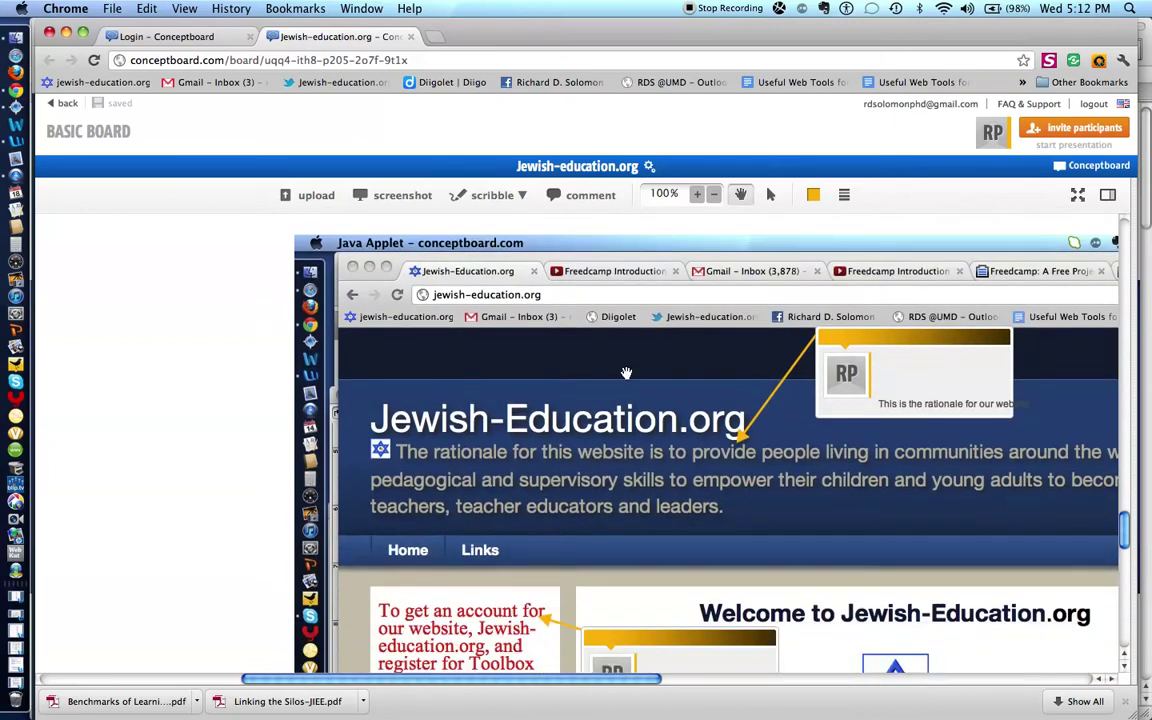
pyautogui.moveTo(635, 679); pyautogui.dragTo(720, 680)
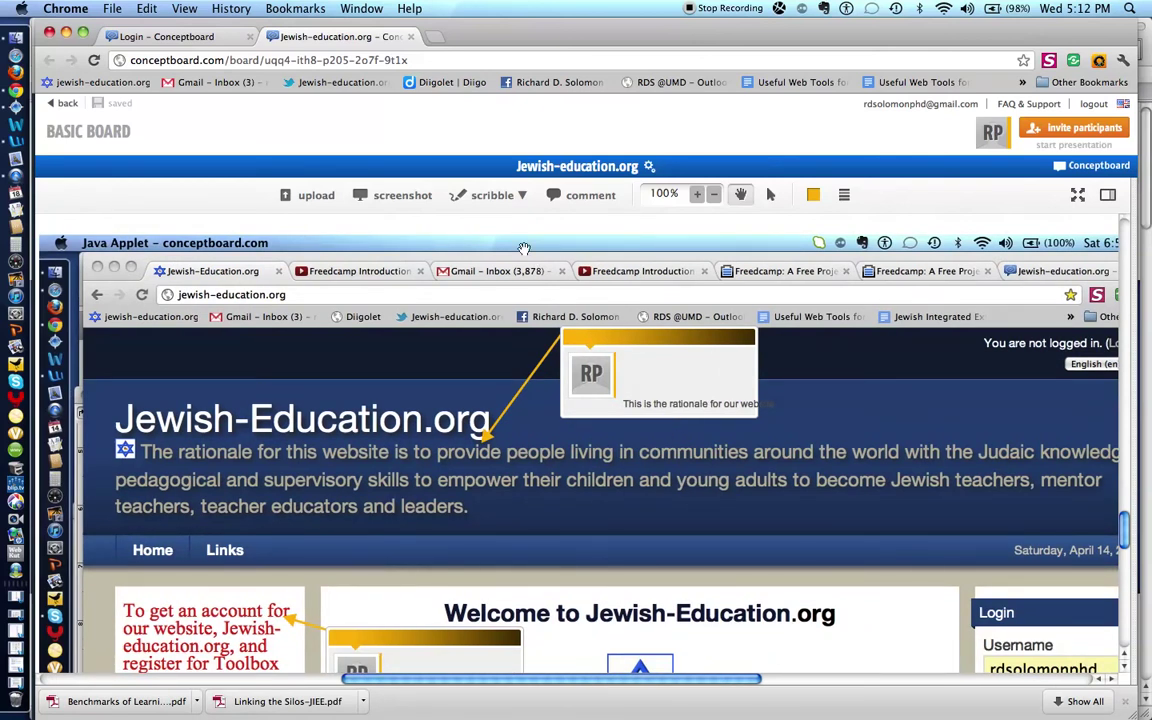
pyautogui.moveTo(630, 374)
pyautogui.scroll(-5, 539, 501)
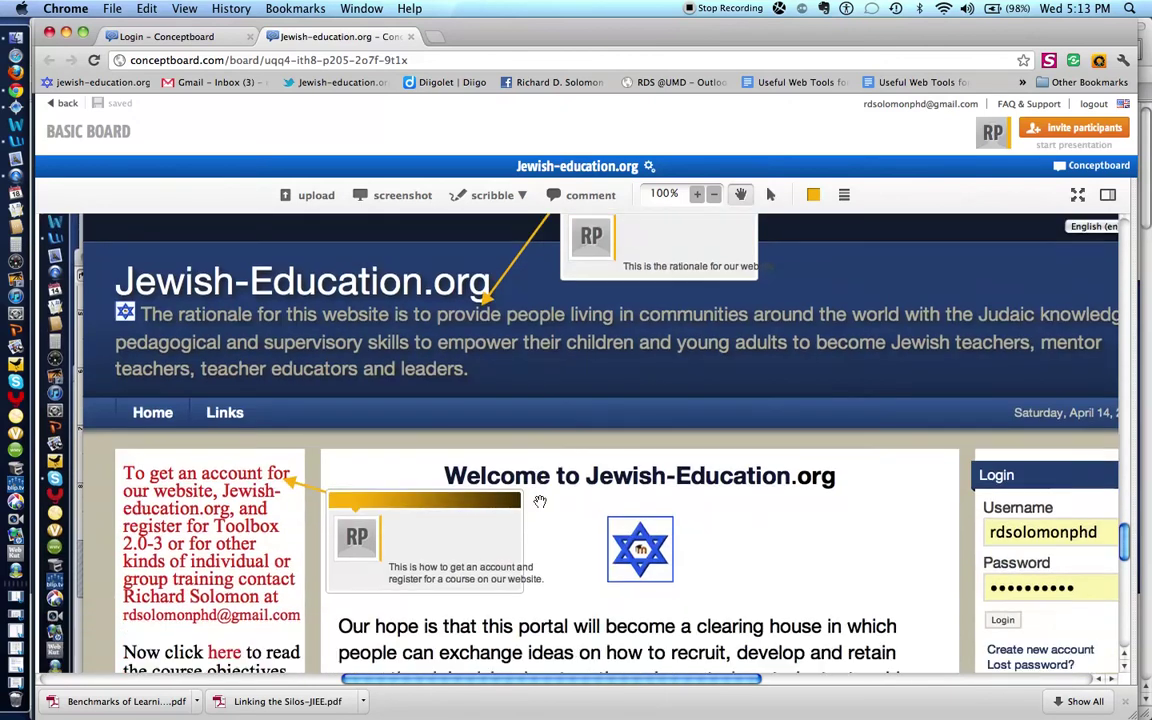
pyautogui.moveTo(479, 547)
pyautogui.moveTo(367, 526)
pyautogui.scroll(-3, 779, 270)
pyautogui.scroll(-10, 779, 328)
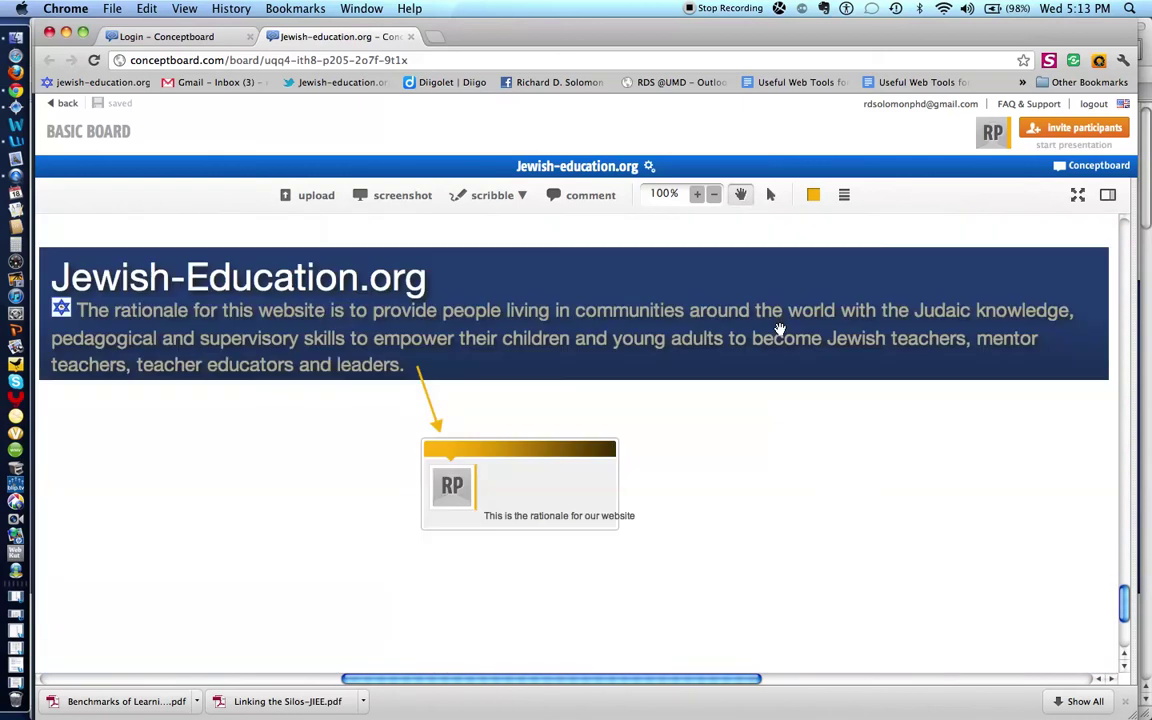
pyautogui.scroll(2, 779, 328)
pyautogui.scroll(-15, 779, 328)
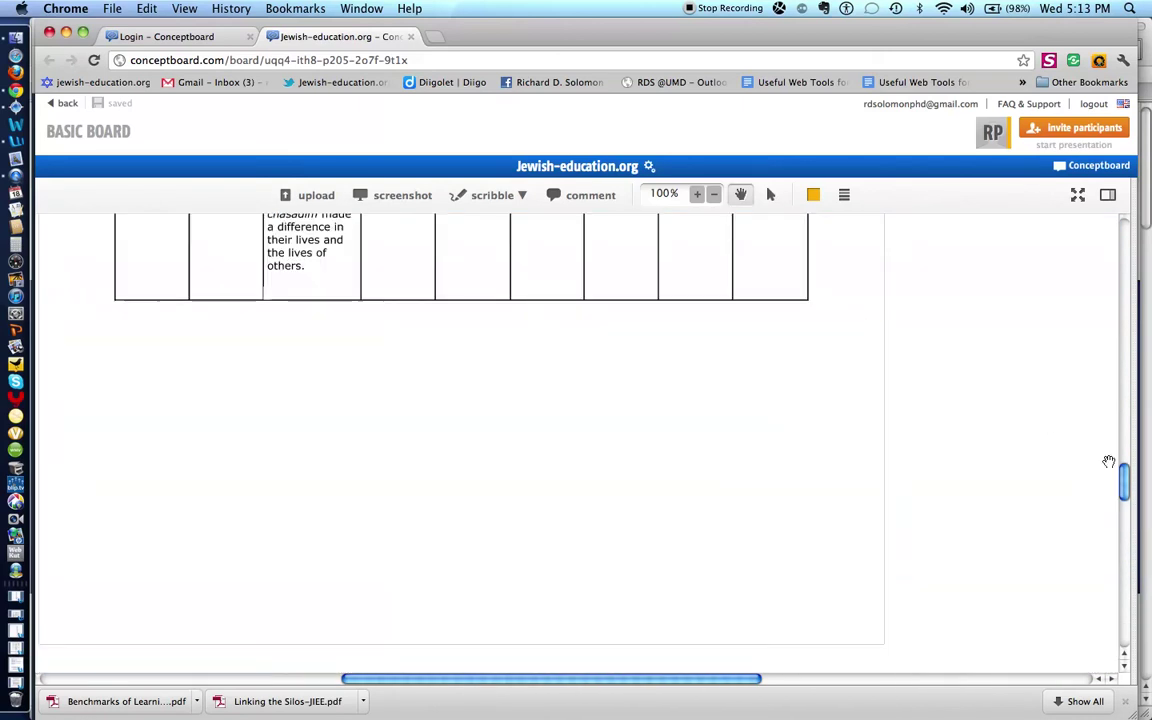
pyautogui.moveTo(1123, 480); pyautogui.dragTo(1120, 232)
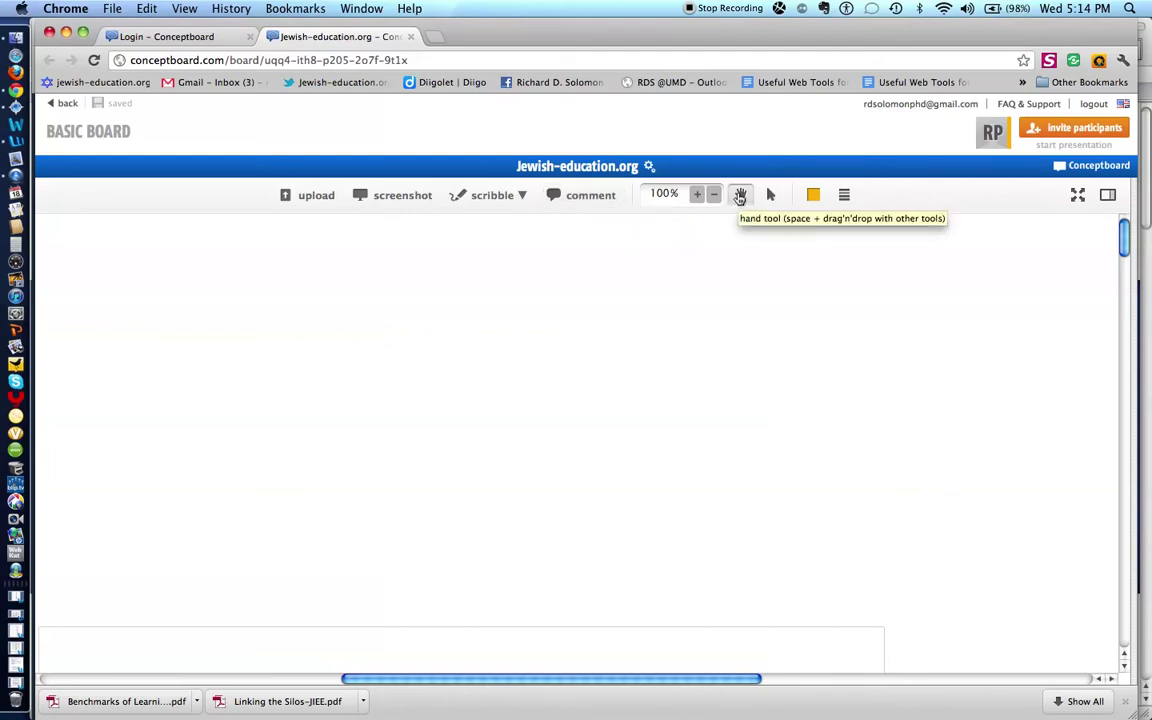
# Pan the board with the hand tool so the template's title, directions and team table are centred.
pyautogui.scroll(-3, 733, 334)
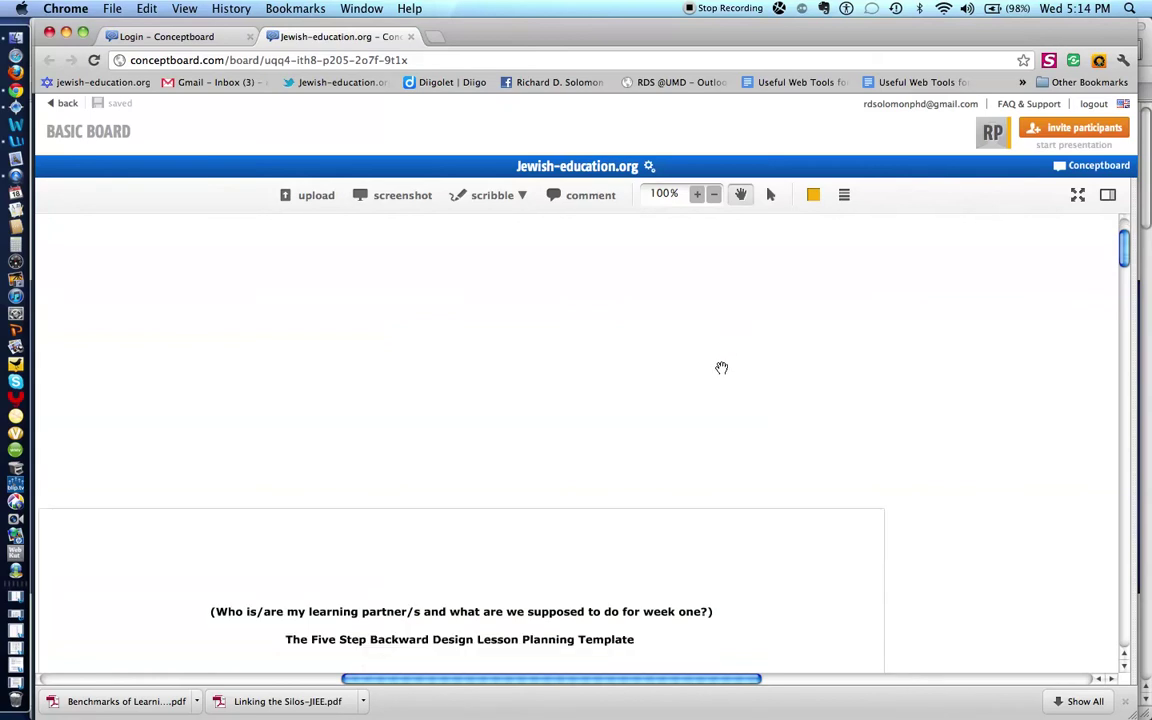
pyautogui.click(770, 194)
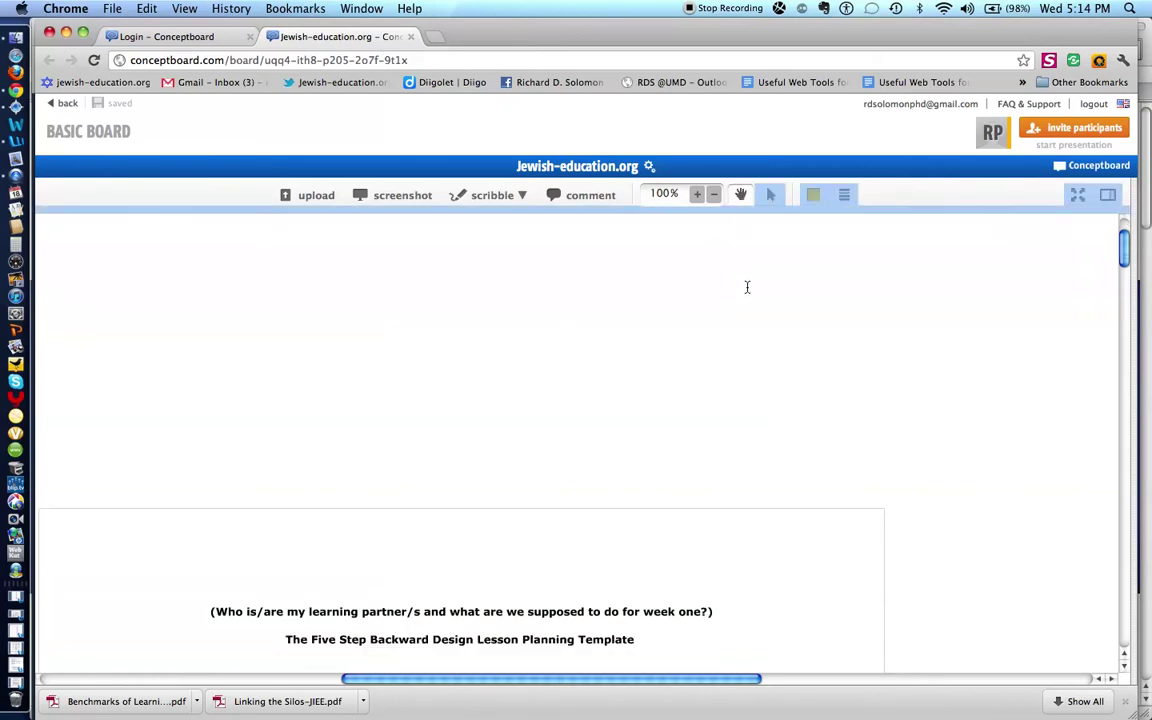
pyautogui.click(739, 196)
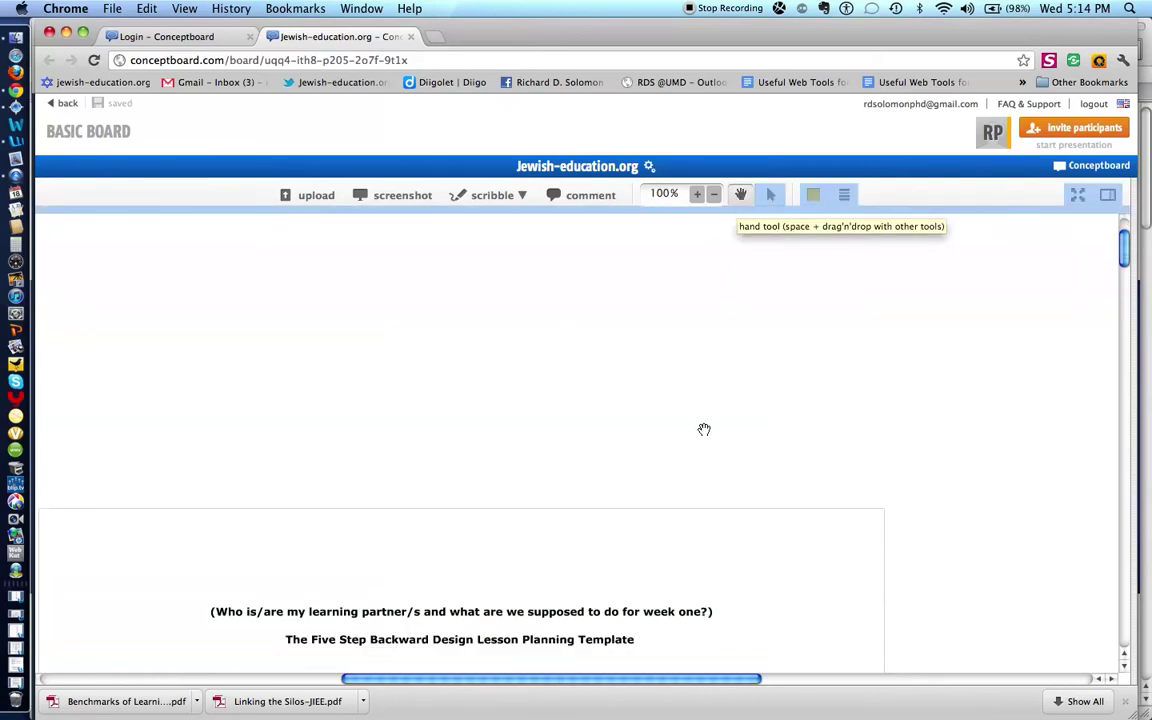
pyautogui.scroll(-5, 700, 425)
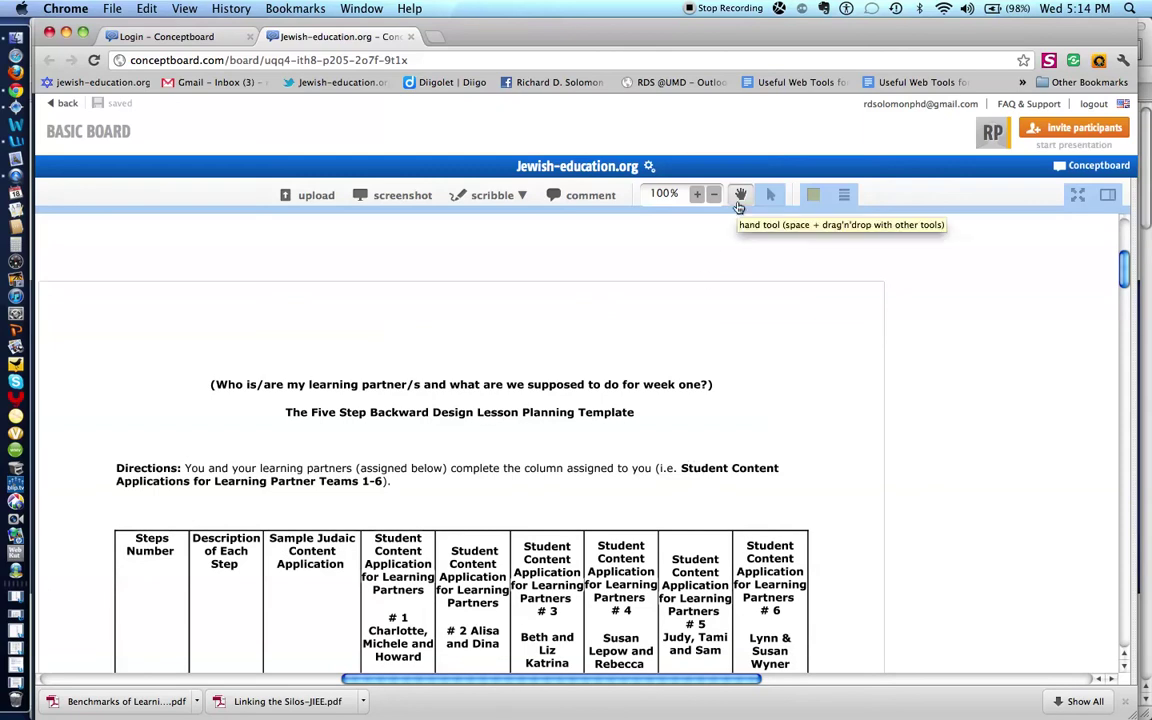
pyautogui.click(770, 194)
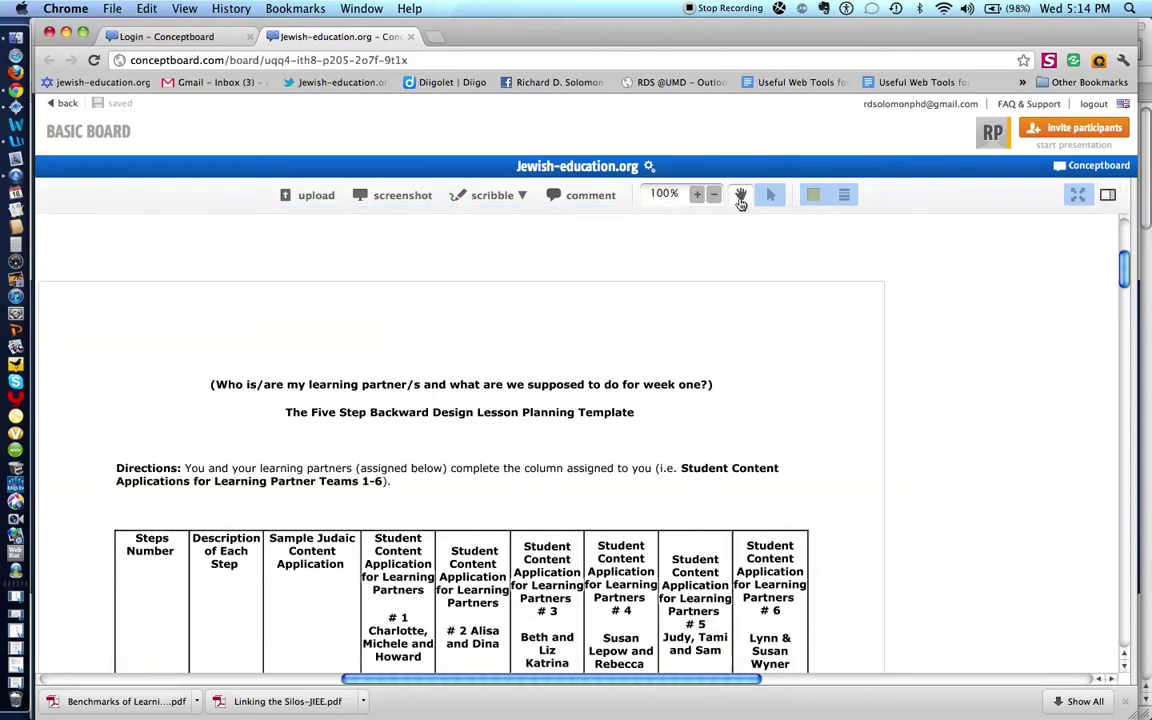
pyautogui.click(741, 200)
pyautogui.moveTo(720, 303); pyautogui.dragTo(810, 337)
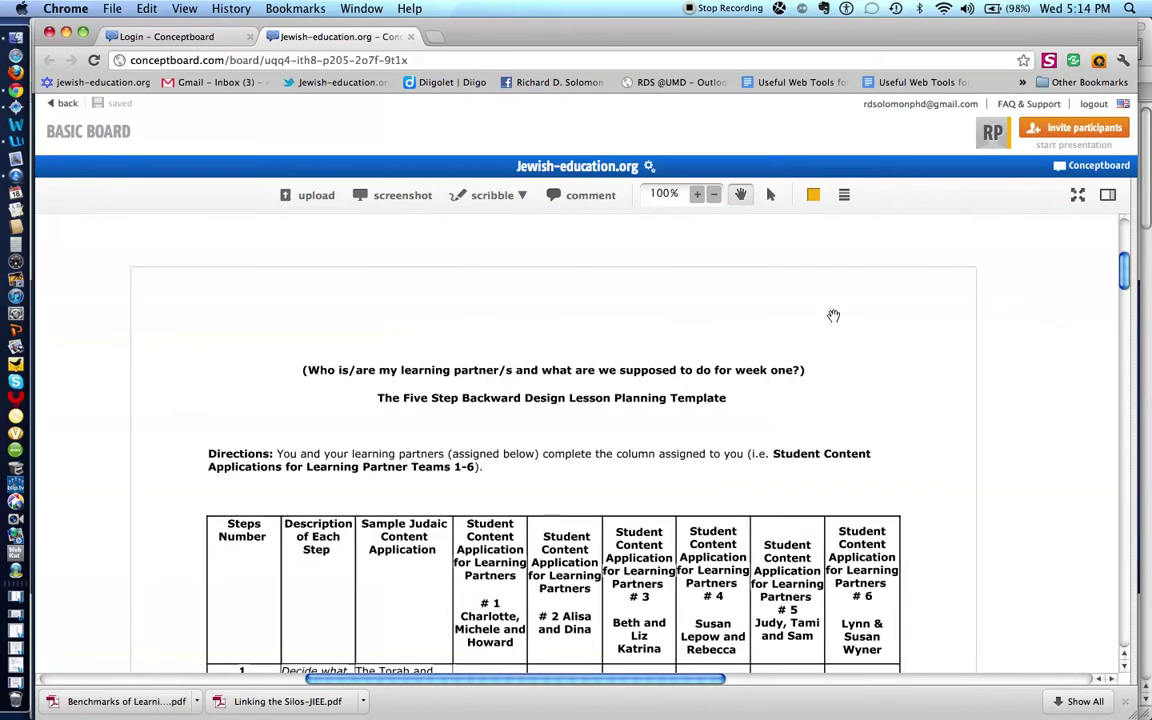